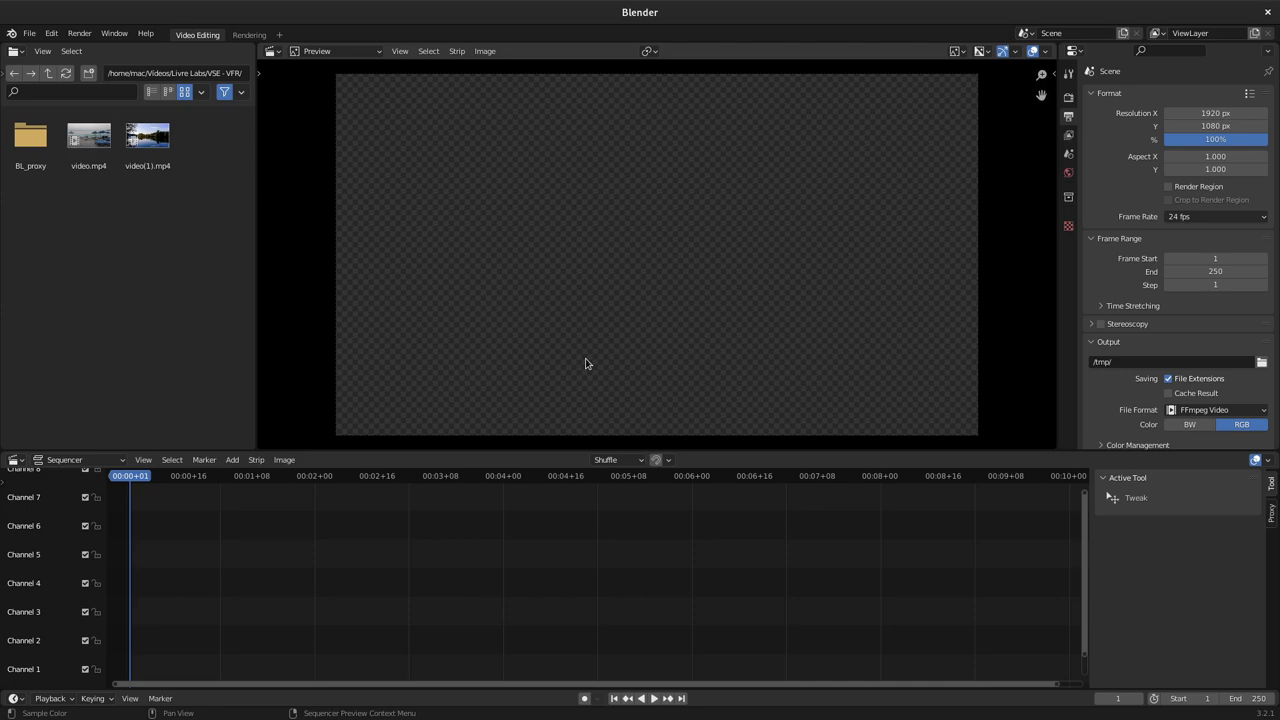
Step: Switch from Blender to the browser showing the 'FFmpeg: Add VFR media support' commit page
key("alt+Tab")
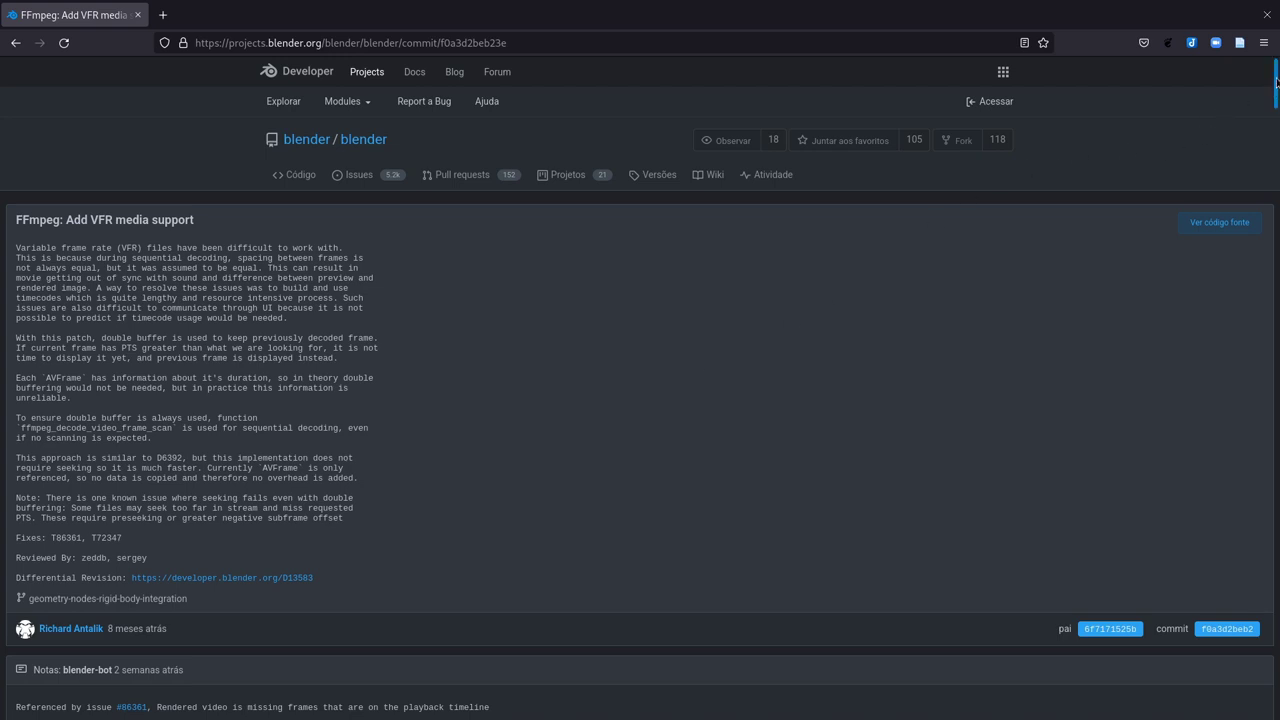
Step: Scroll the commit page down toward the anim_movie.c changes
mouse_move(1277, 82)
left_mouse_down()
mouse_move(1277, 538)
mouse_move(1277, 62)
left_mouse_up()
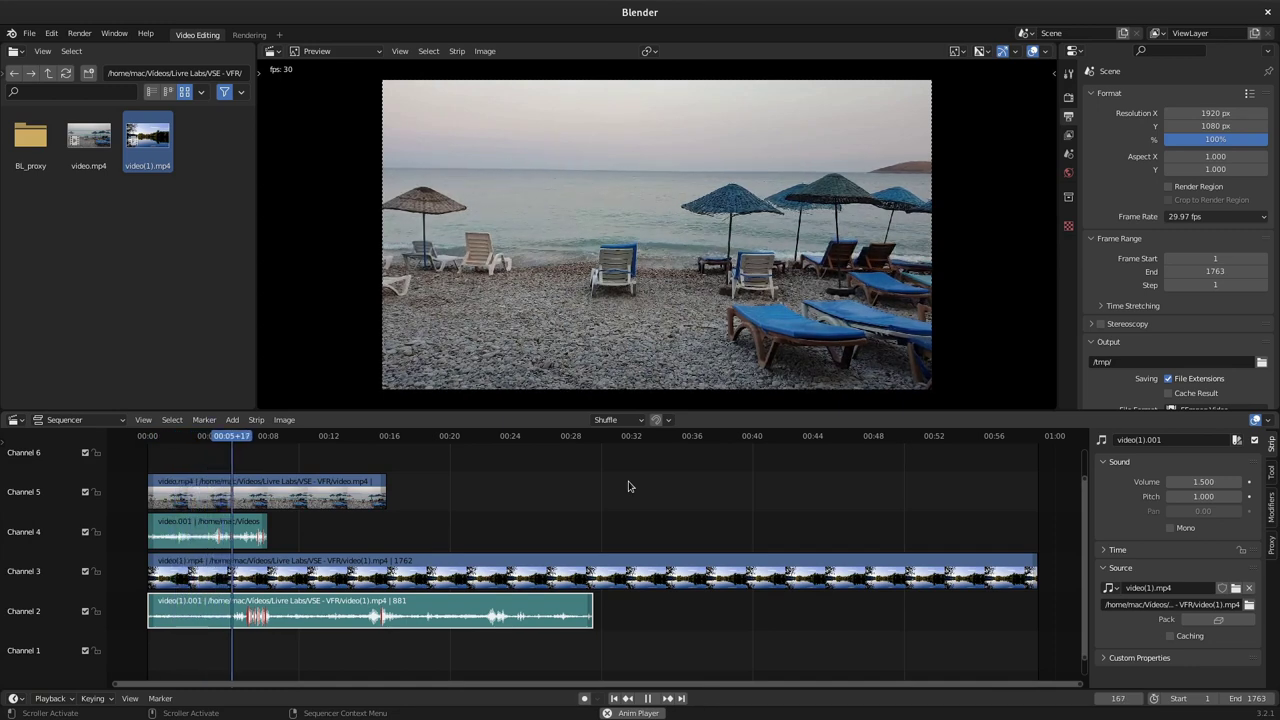
Step: Stop playback, put the playhead at frame 817, and start a new empty Video Editing project
key("space")
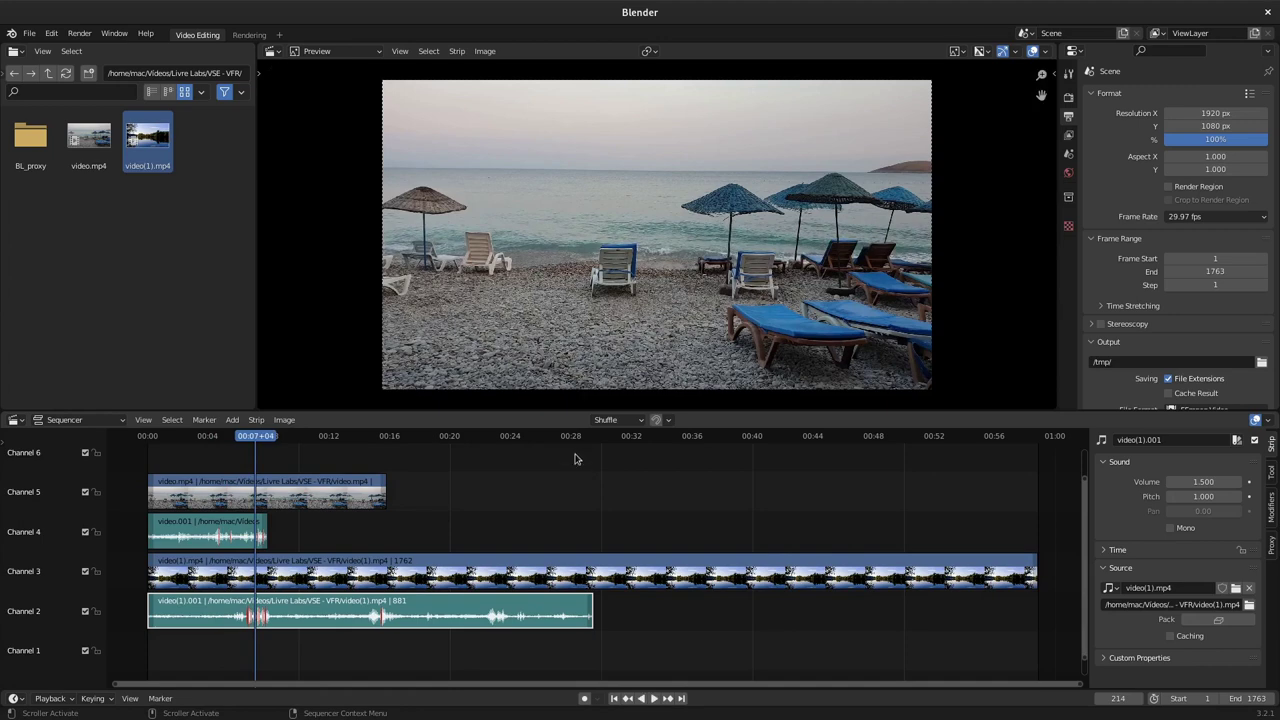
left_click(560, 440)
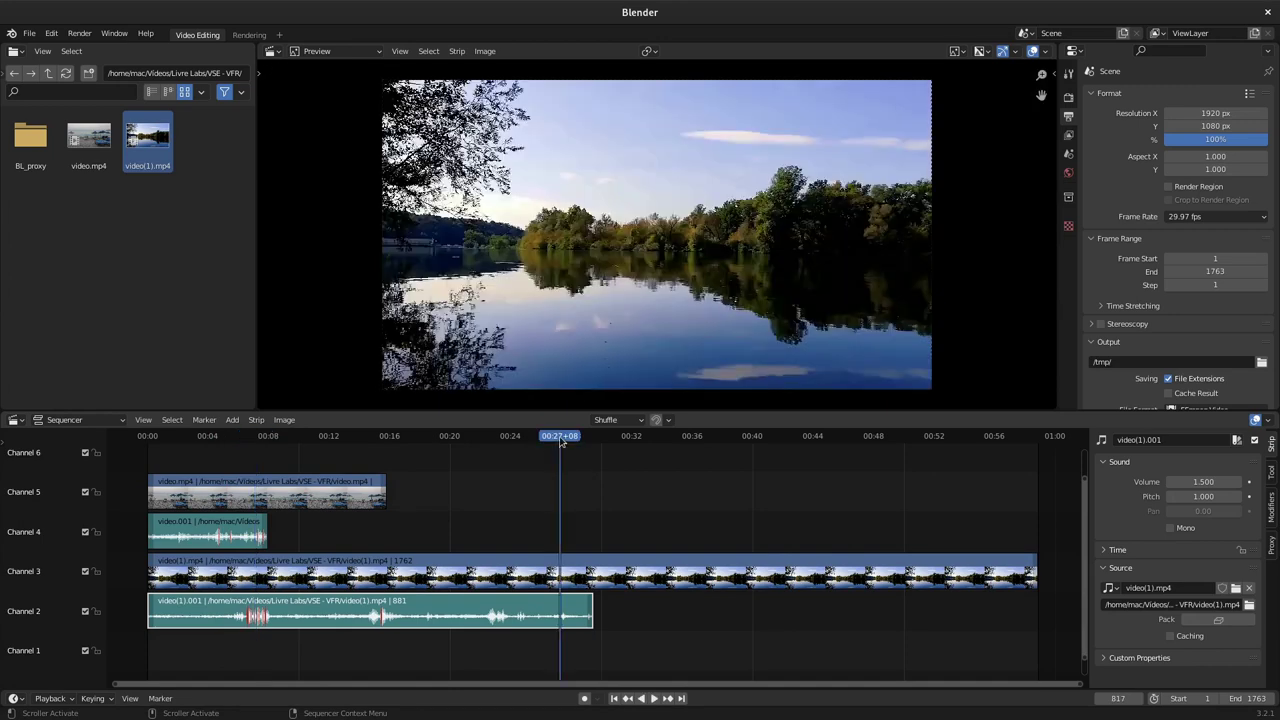
key("space")
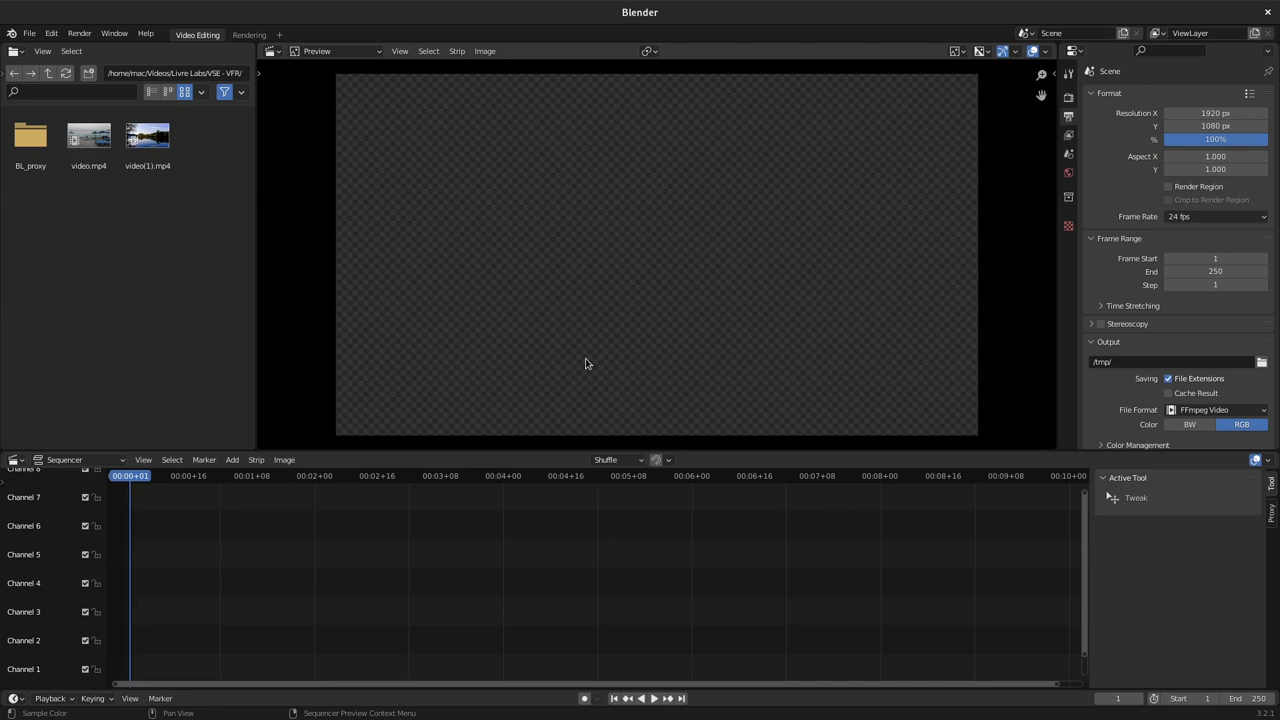
Step: Add video(1).mp4 and shift it down one channel, then add video.mp4 above it
key("Home")
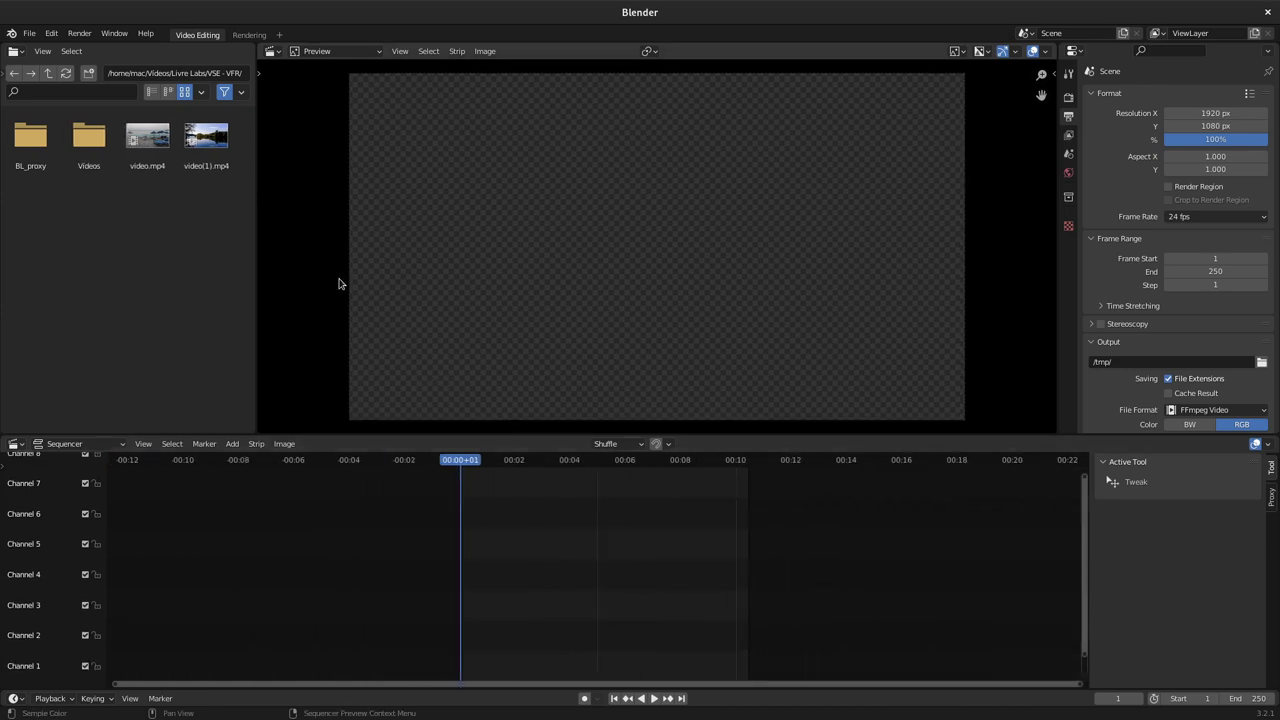
left_click_drag(600, 506, 335, 491)
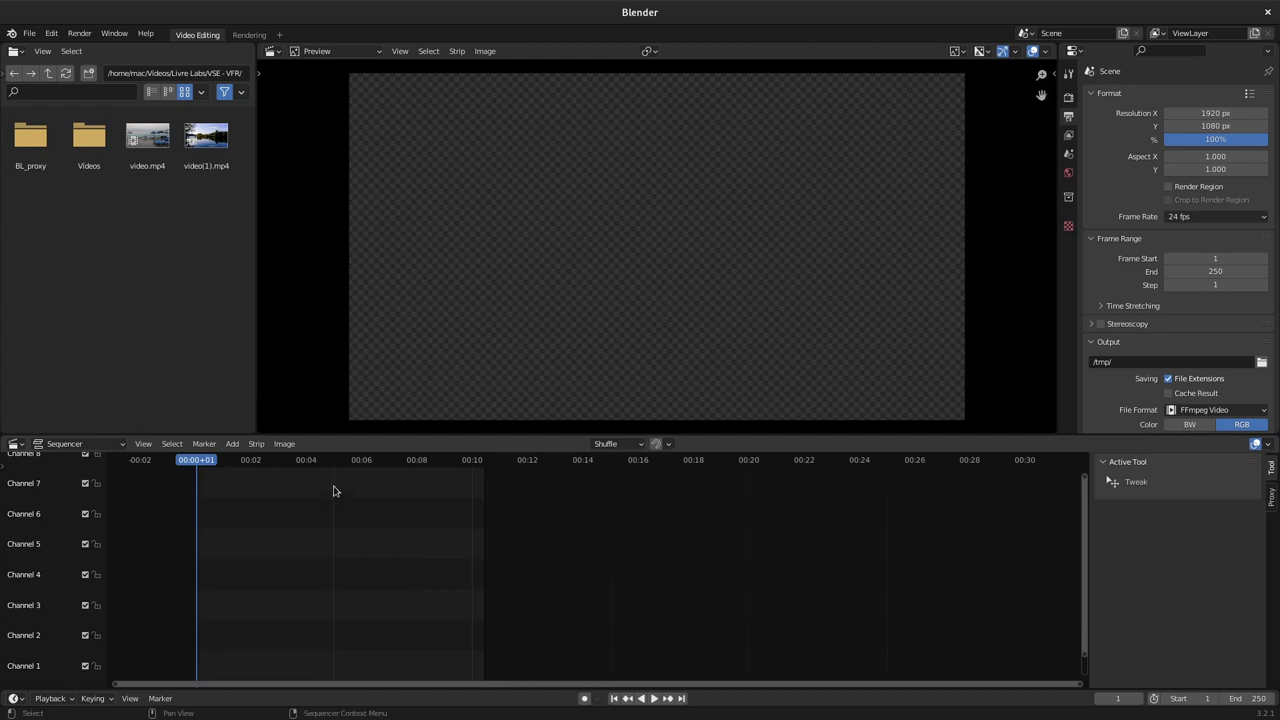
left_click_drag(206, 137, 208, 611)
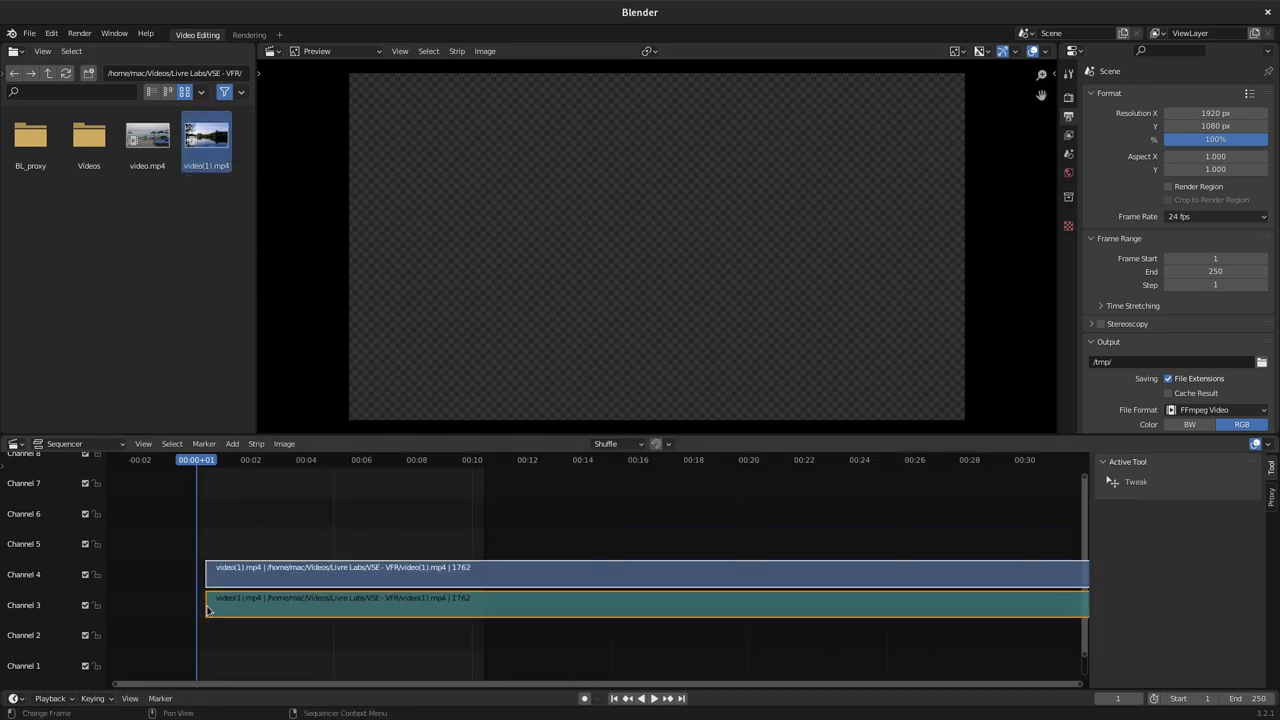
scroll(563, 570, "down", 3)
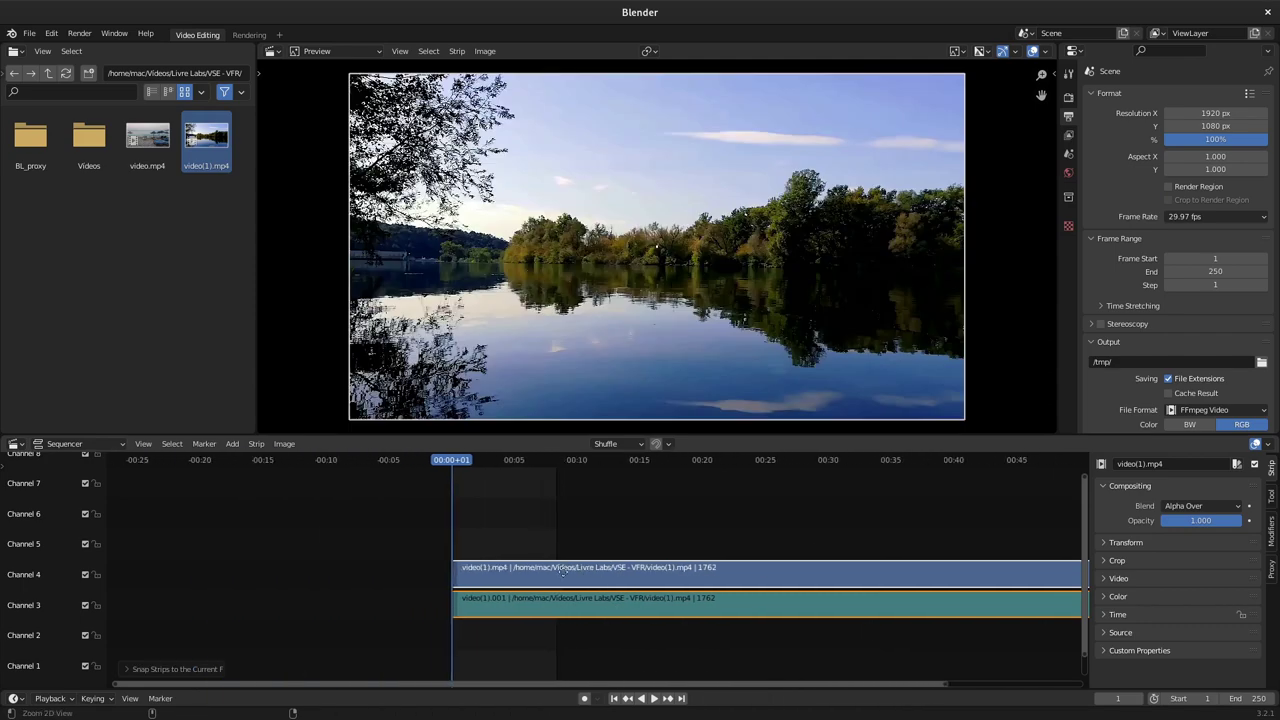
scroll(563, 570, "down", 2)
scroll(650, 565, "right", 5)
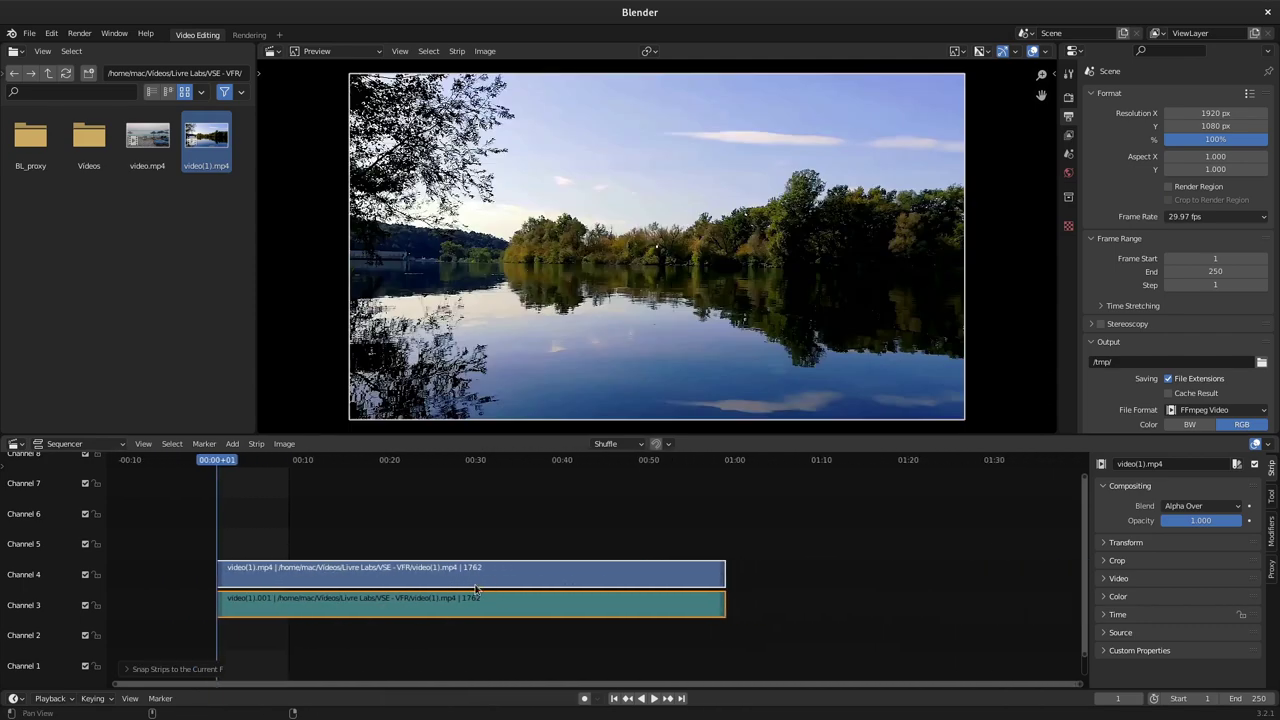
left_click_drag(412, 583, 405, 597)
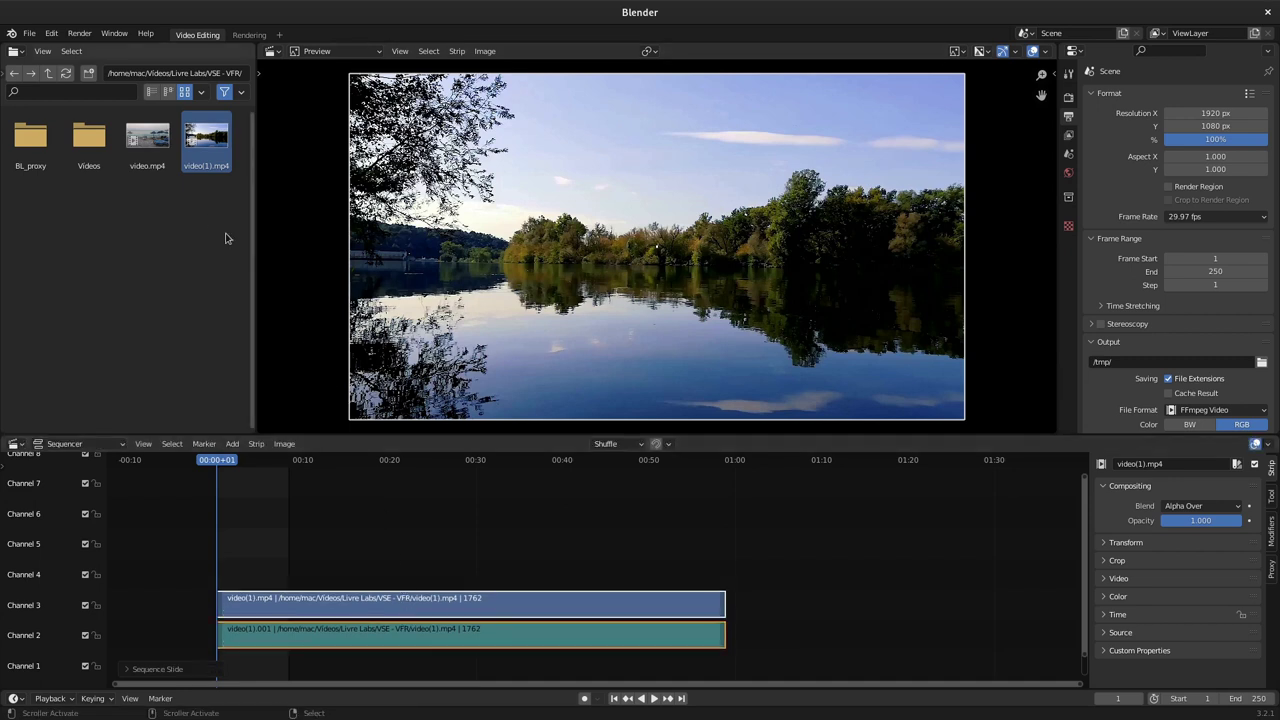
left_click_drag(147, 140, 234, 545)
Step: Snap the video.mp4 strips to the playhead and set the scene end frame to 1763
key("shift+s")
left_click(251, 545)
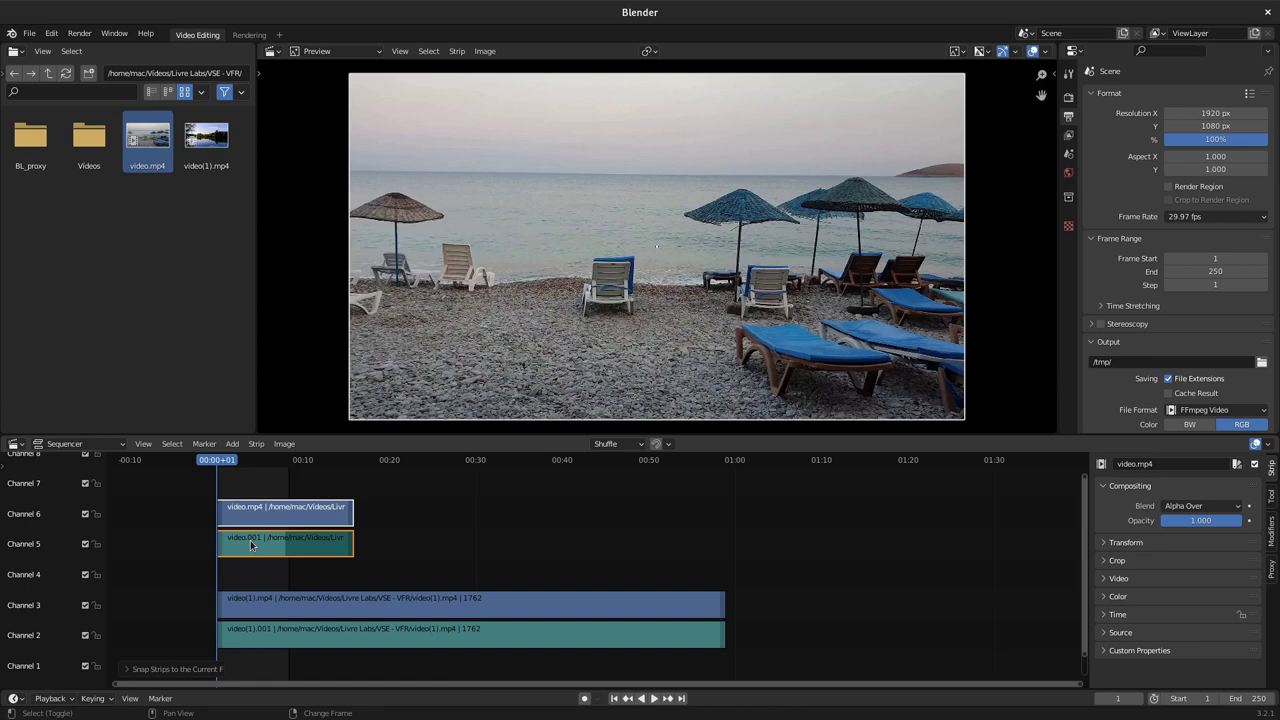
left_click(724, 466)
key("ctrl+End")
scroll(383, 560, "up", 5)
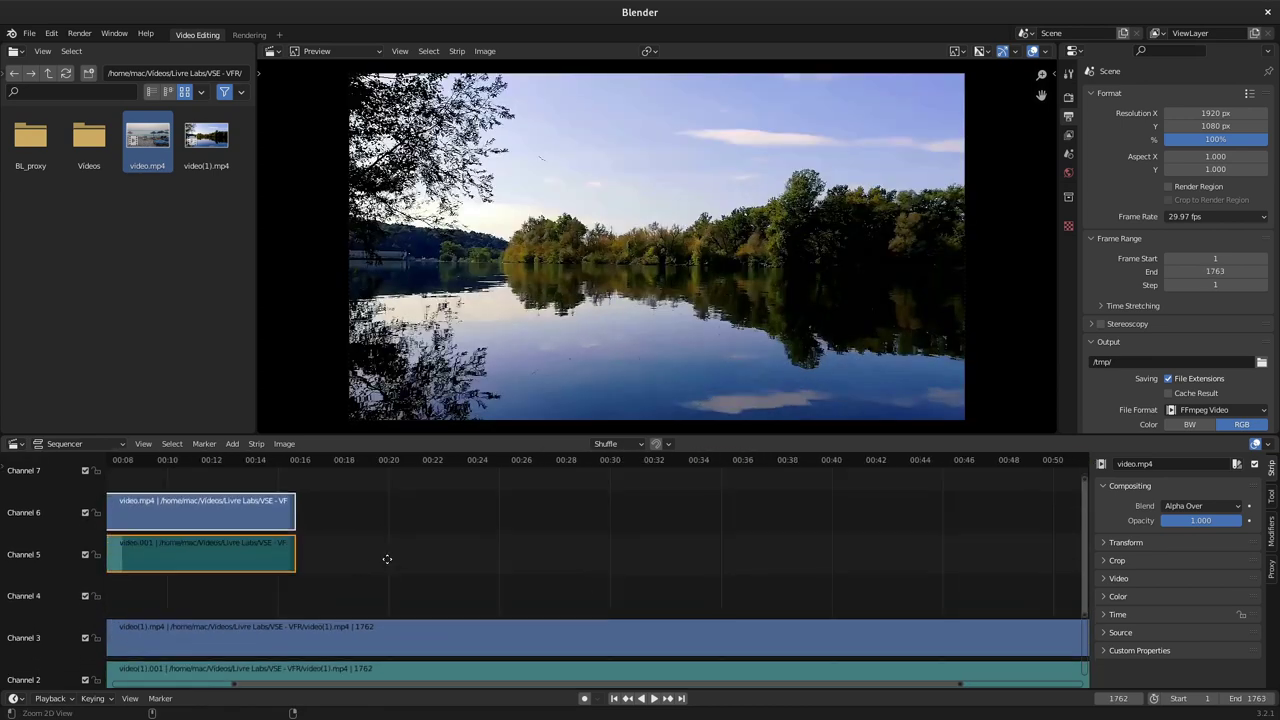
left_click_drag(365, 562, 651, 549)
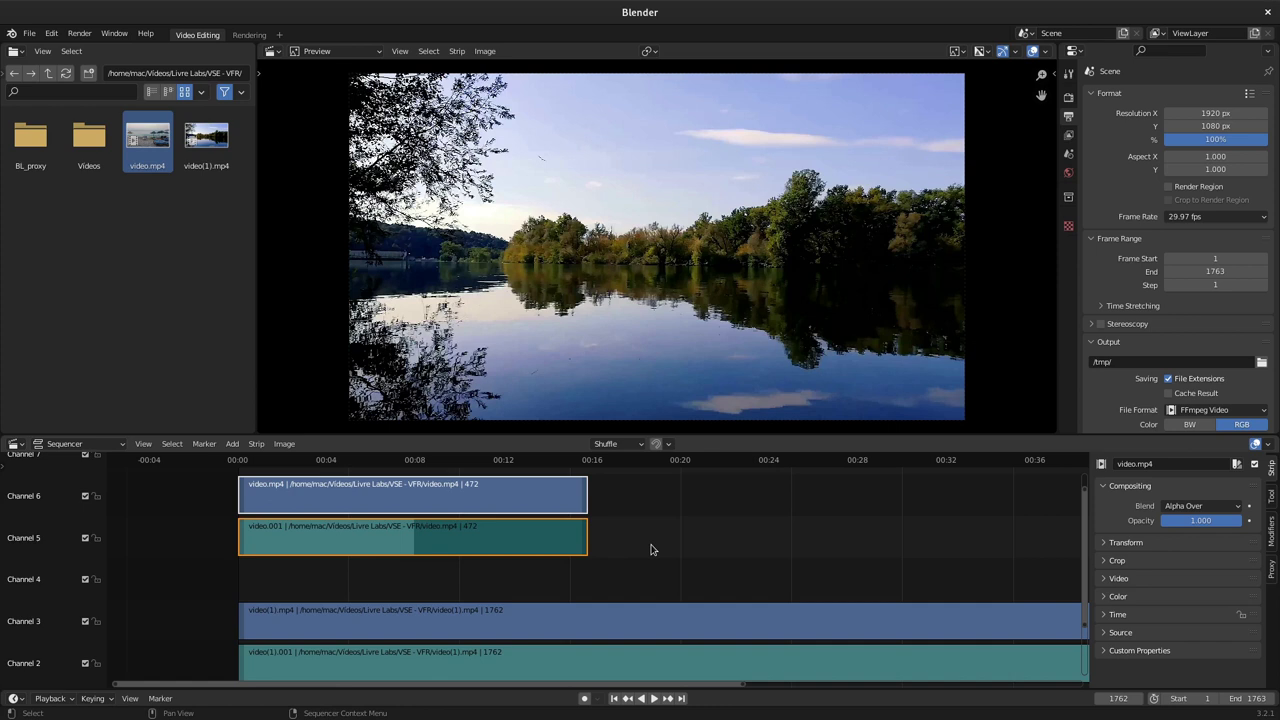
Step: Compare source frame rates: video.mp4 at 59.94 fps, video(1).mp4 at 29.97 fps
left_click(651, 549)
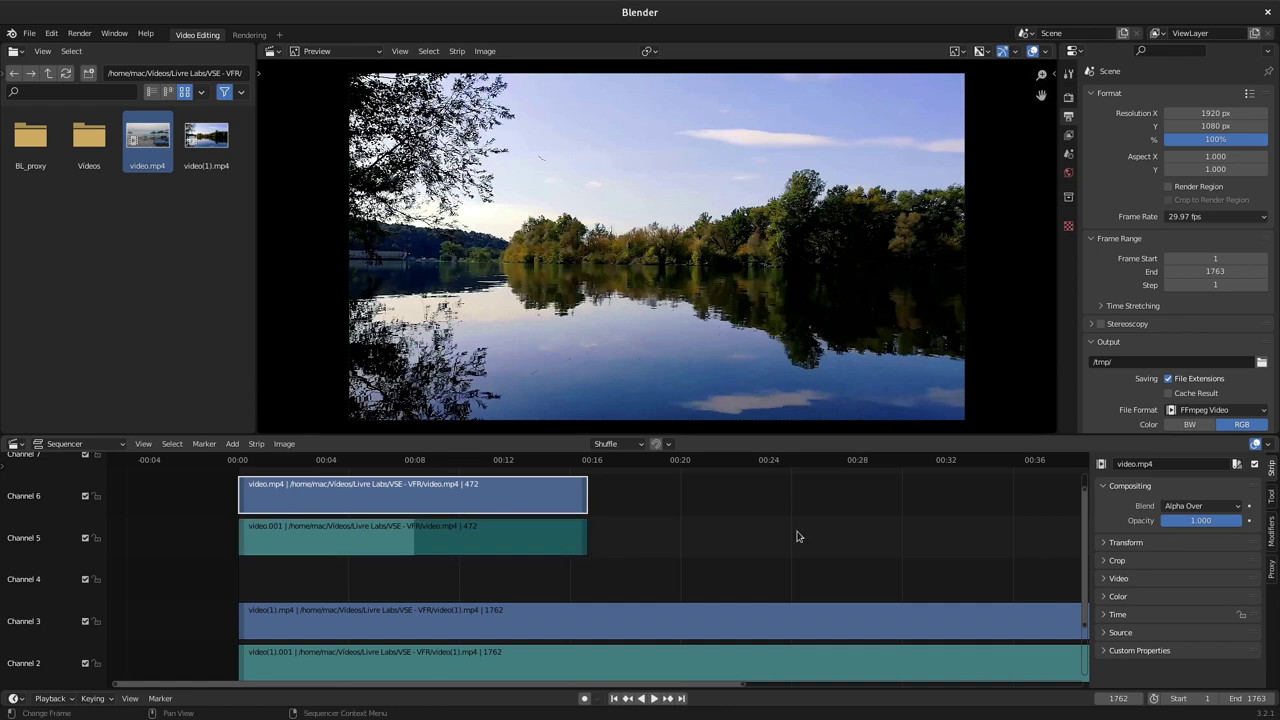
left_click(1104, 634)
scroll(1106, 640, "down", 3)
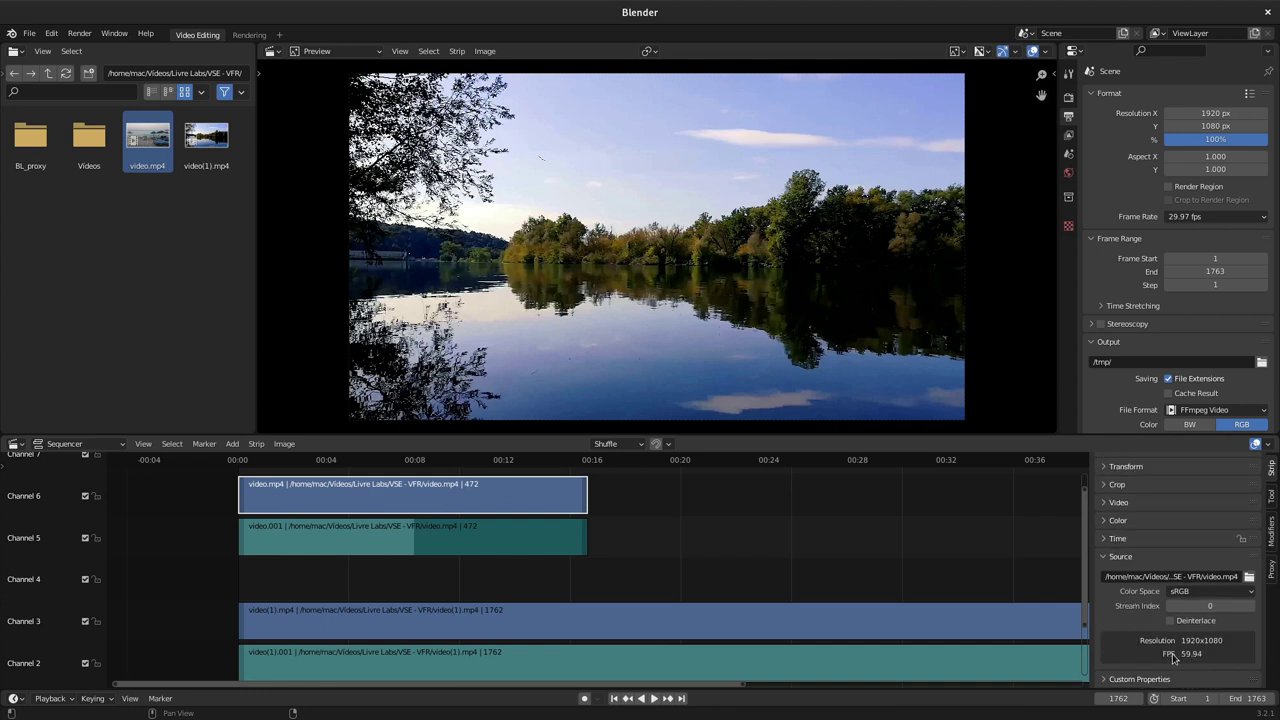
left_click(747, 624)
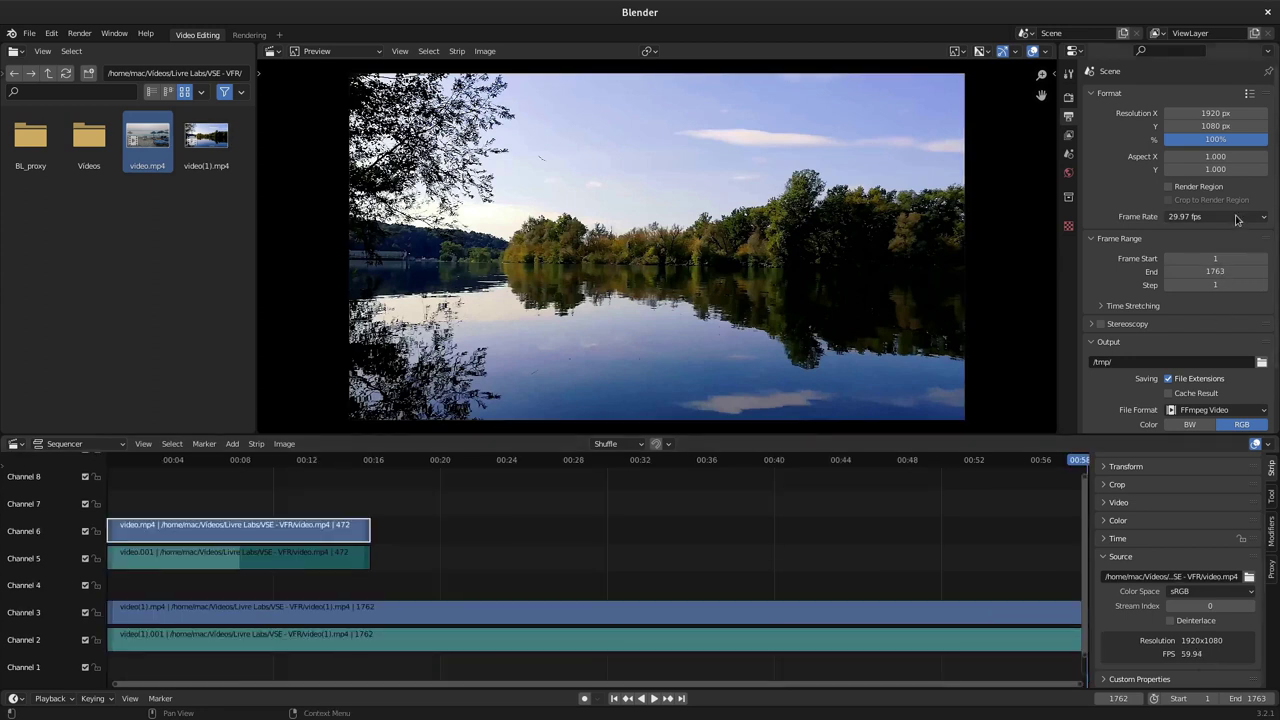
Step: Set the scene frame rate to 59.94 fps, compare the strips, then change it to 30 fps
left_click(1236, 217)
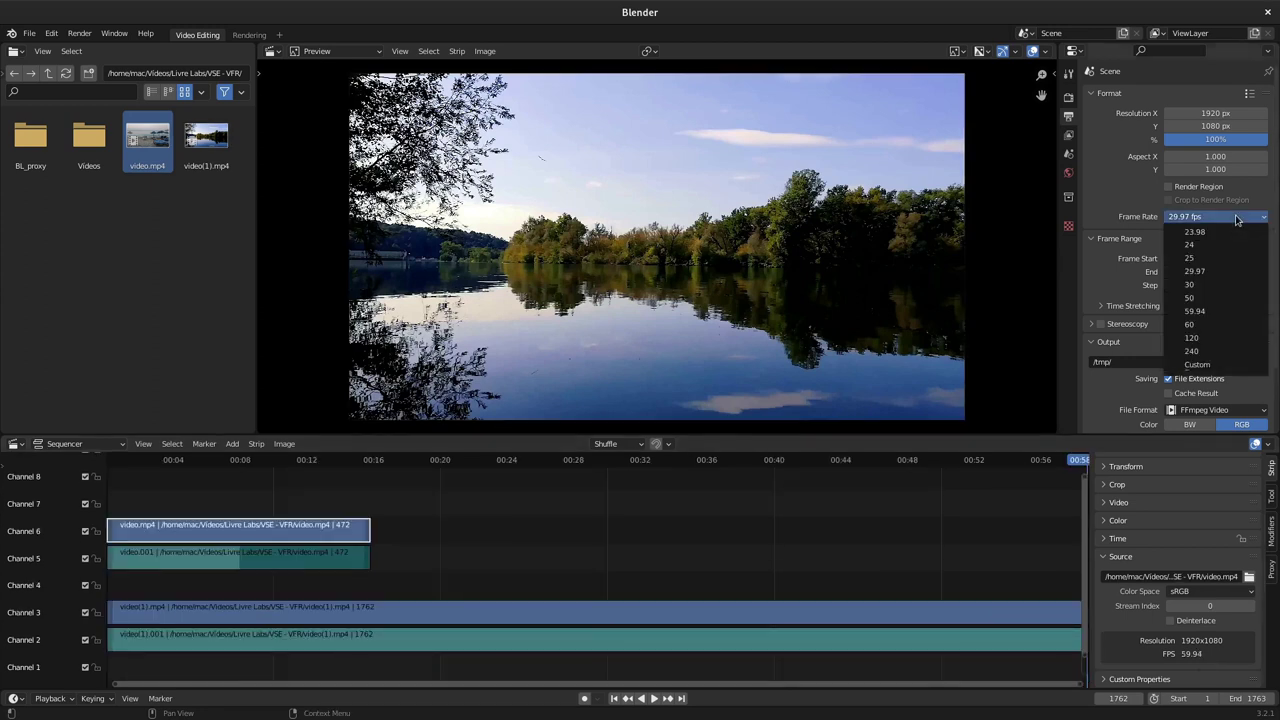
left_click(1215, 312)
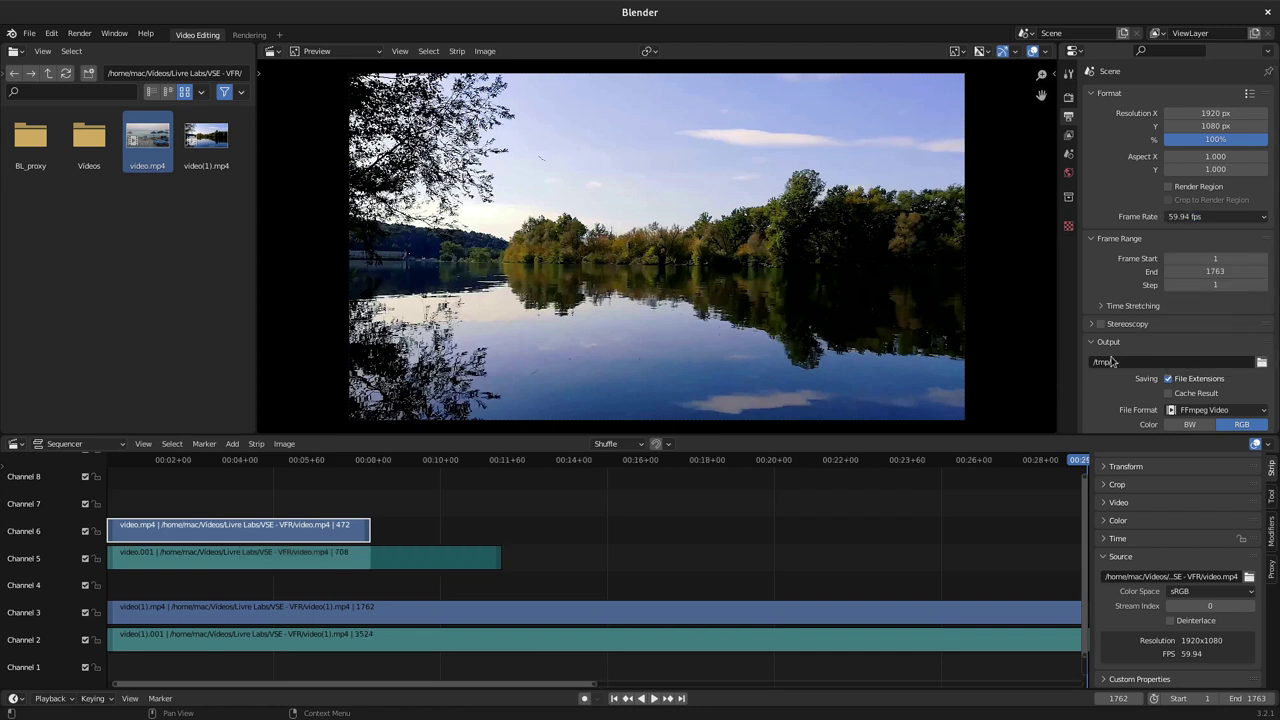
scroll(800, 515, "up", 3)
scroll(835, 515, "down", 2)
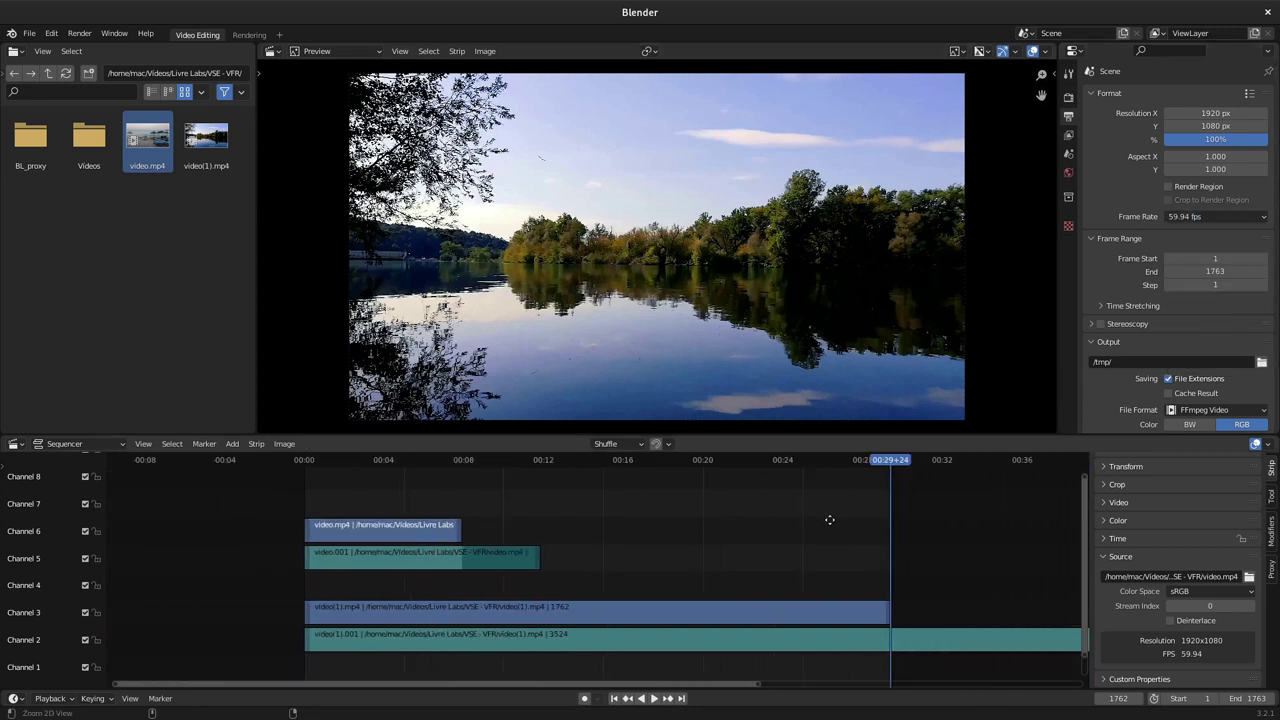
scroll(850, 524, "down", 2)
scroll(760, 527, "right", 2)
scroll(694, 526, "right", 4)
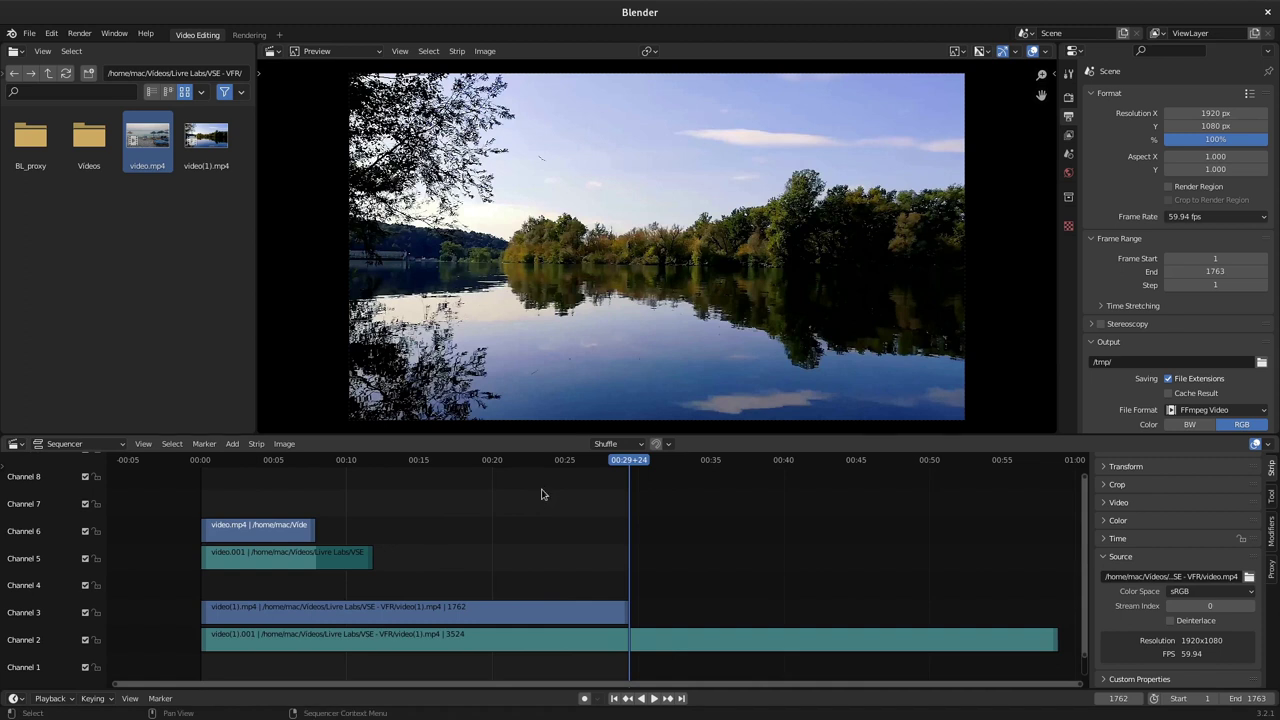
left_click(1185, 218)
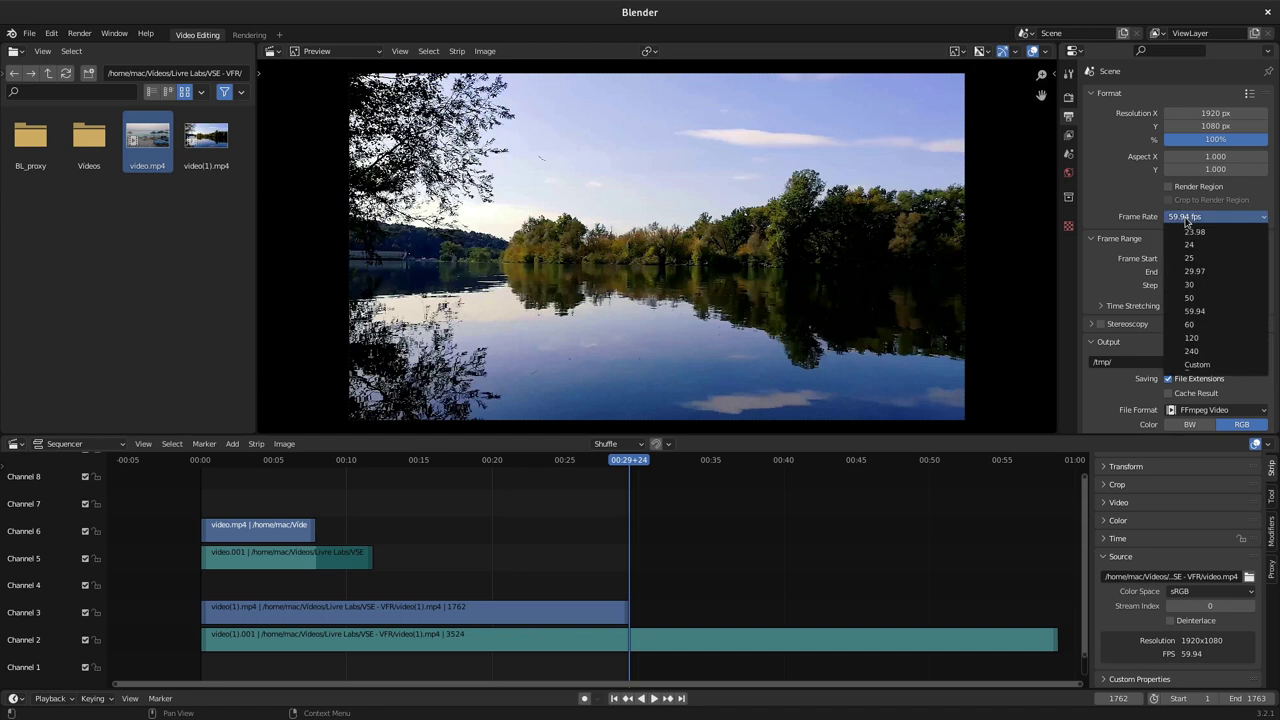
left_click(1196, 287)
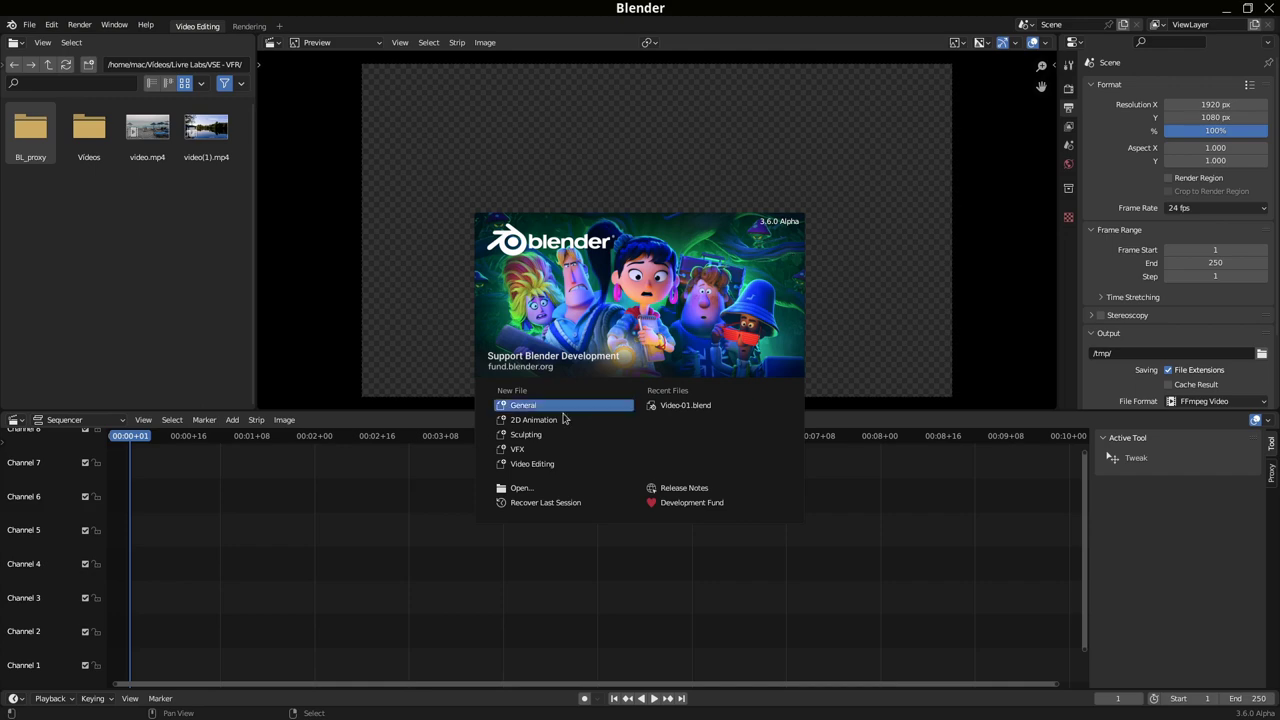
Step: In Blender 3.6, add video(1).mp4 and video.mp4 strips, each snapped to frame 1
left_click(447, 469)
left_click_drag(198, 138, 260, 600)
key("shift+s")
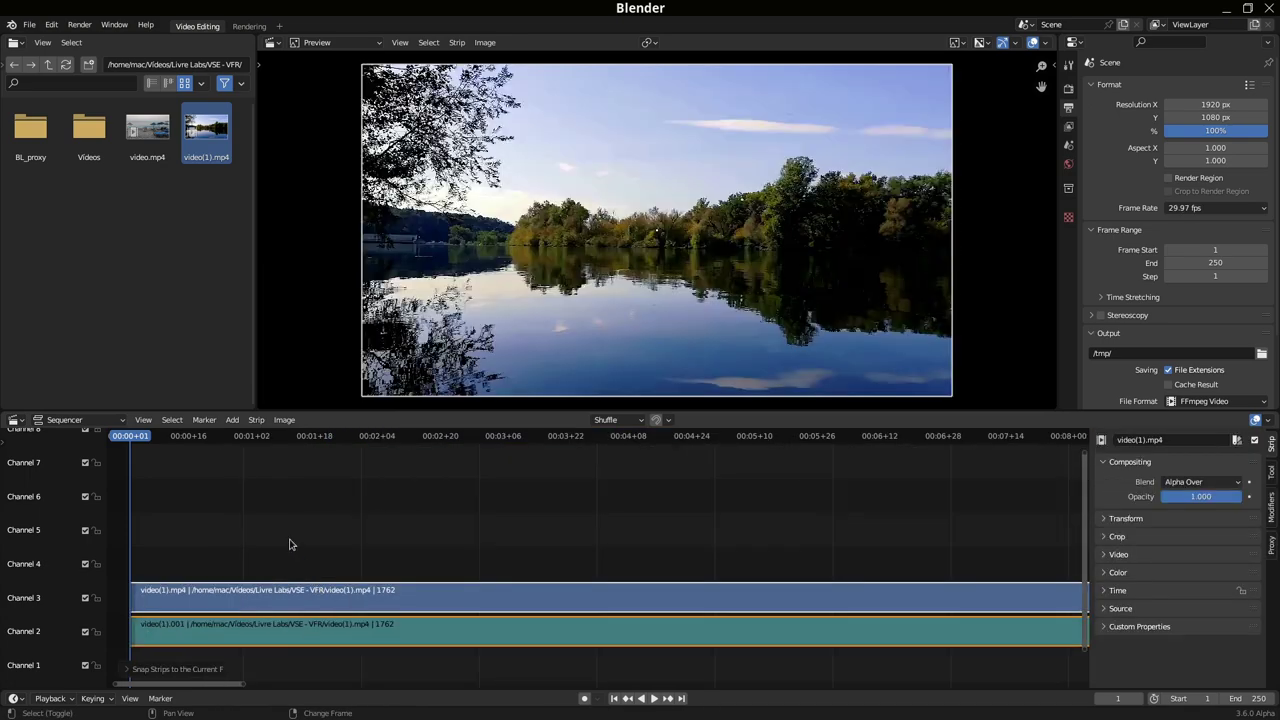
left_click_drag(147, 135, 331, 534)
key("shift+s")
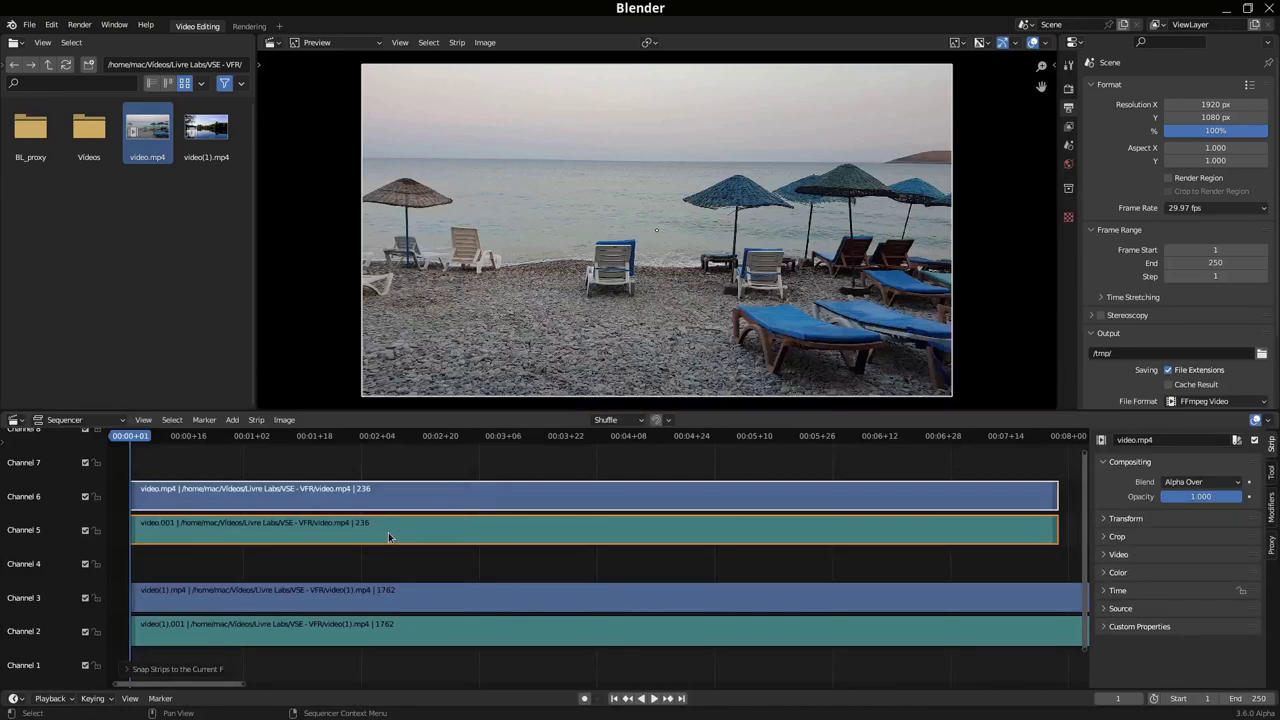
key("Home")
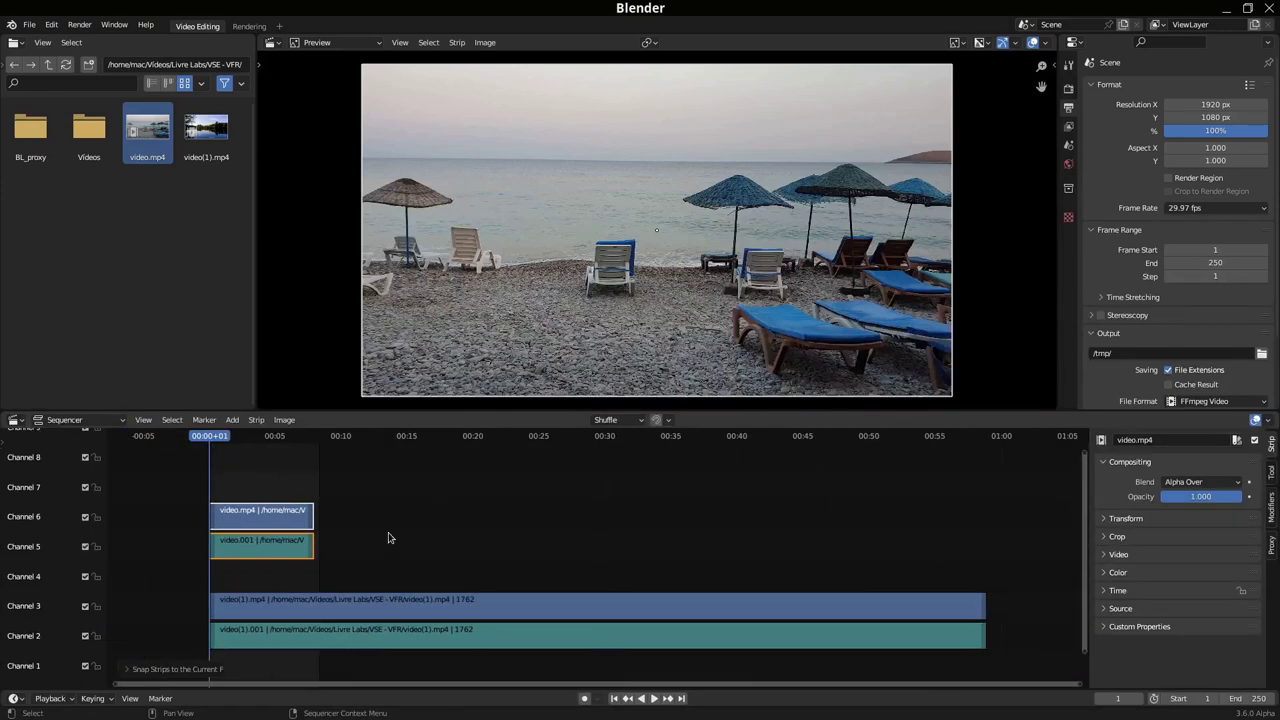
left_click(1215, 207)
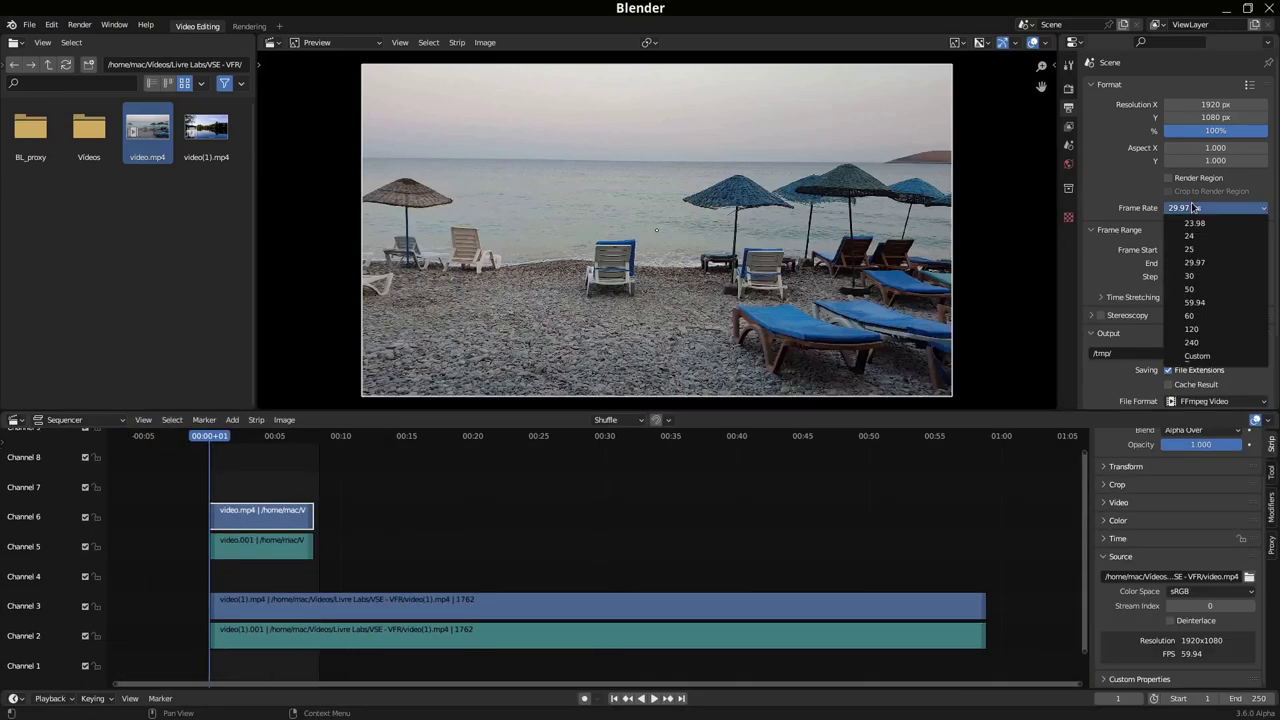
Step: Set the frame rate to 59.94 fps, then to 30 fps, comparing the video(1) strip lengths
left_click(1192, 305)
scroll(857, 513, "down", 3)
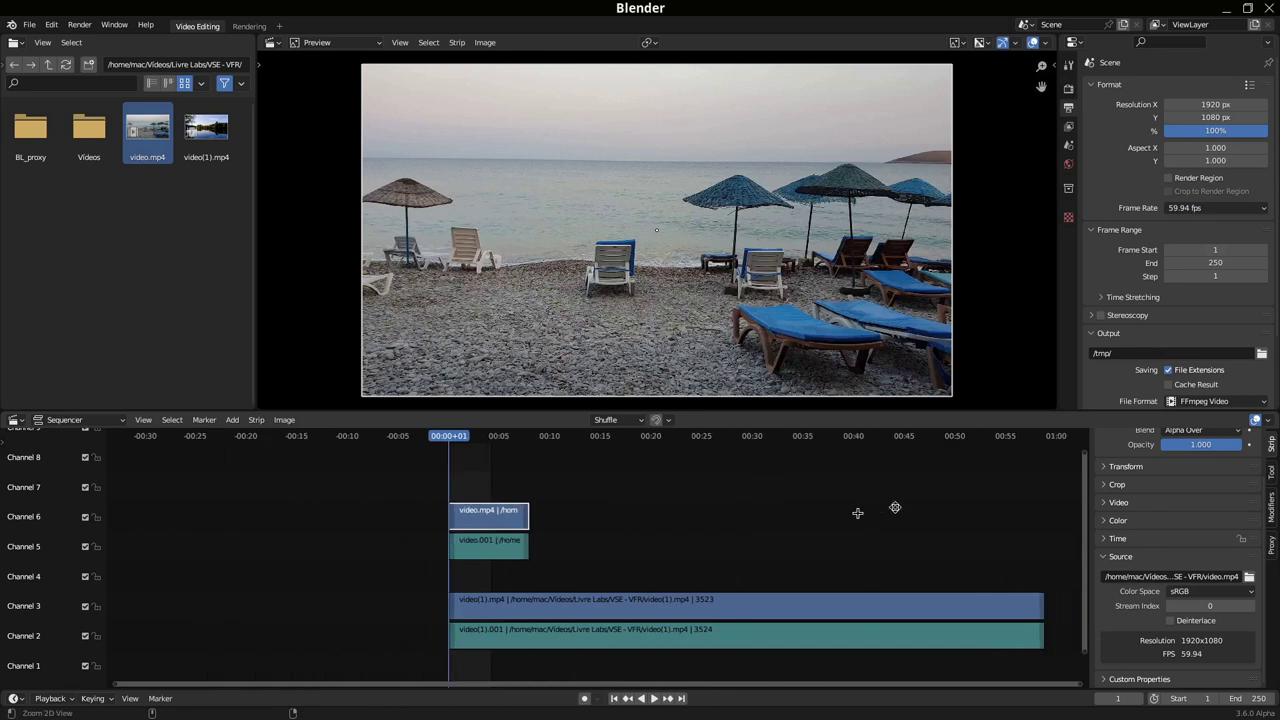
scroll(857, 514, "down", 1)
scroll(834, 514, "right", 3)
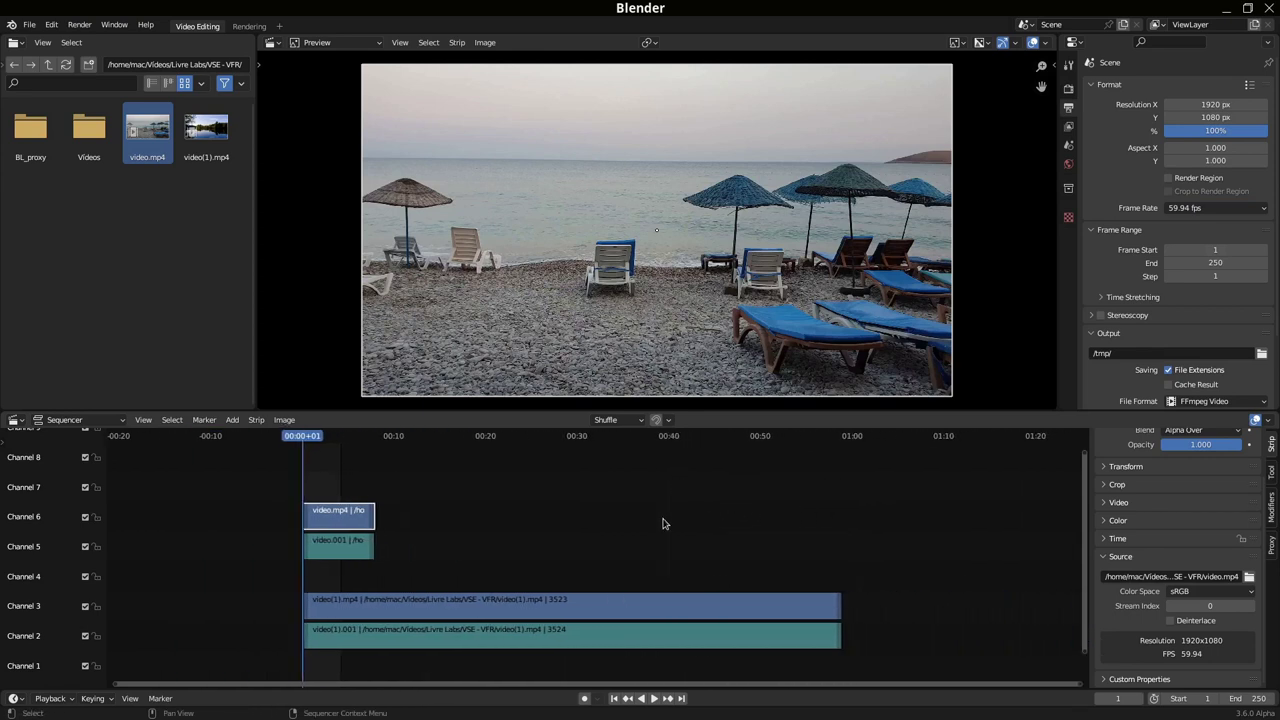
left_click(1214, 207)
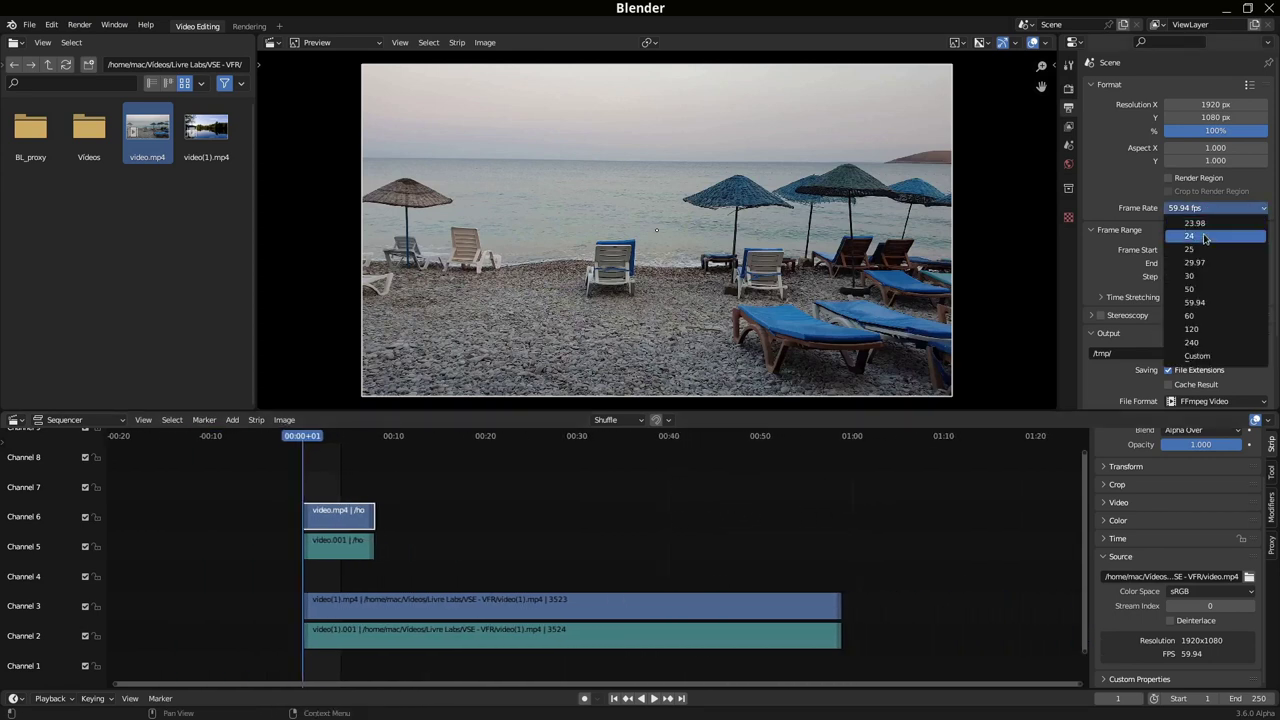
left_click(1195, 279)
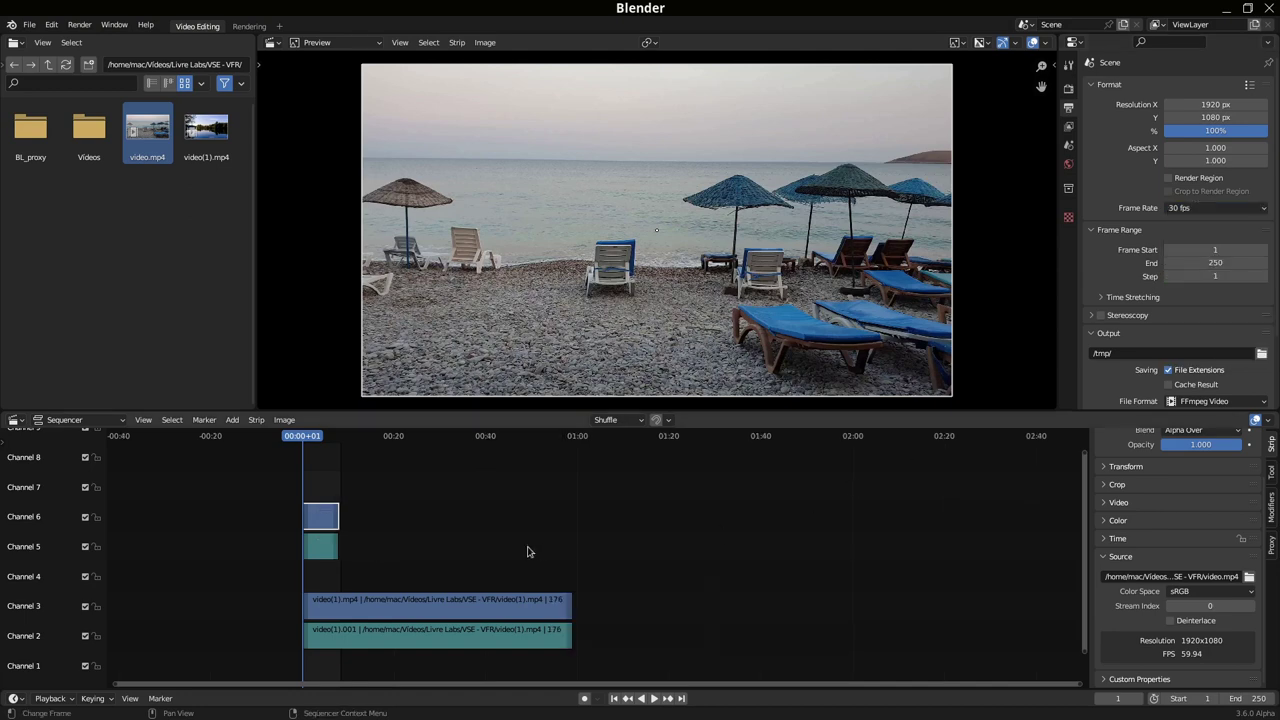
scroll(420, 556, "down", 2)
scroll(432, 551, "left", 3)
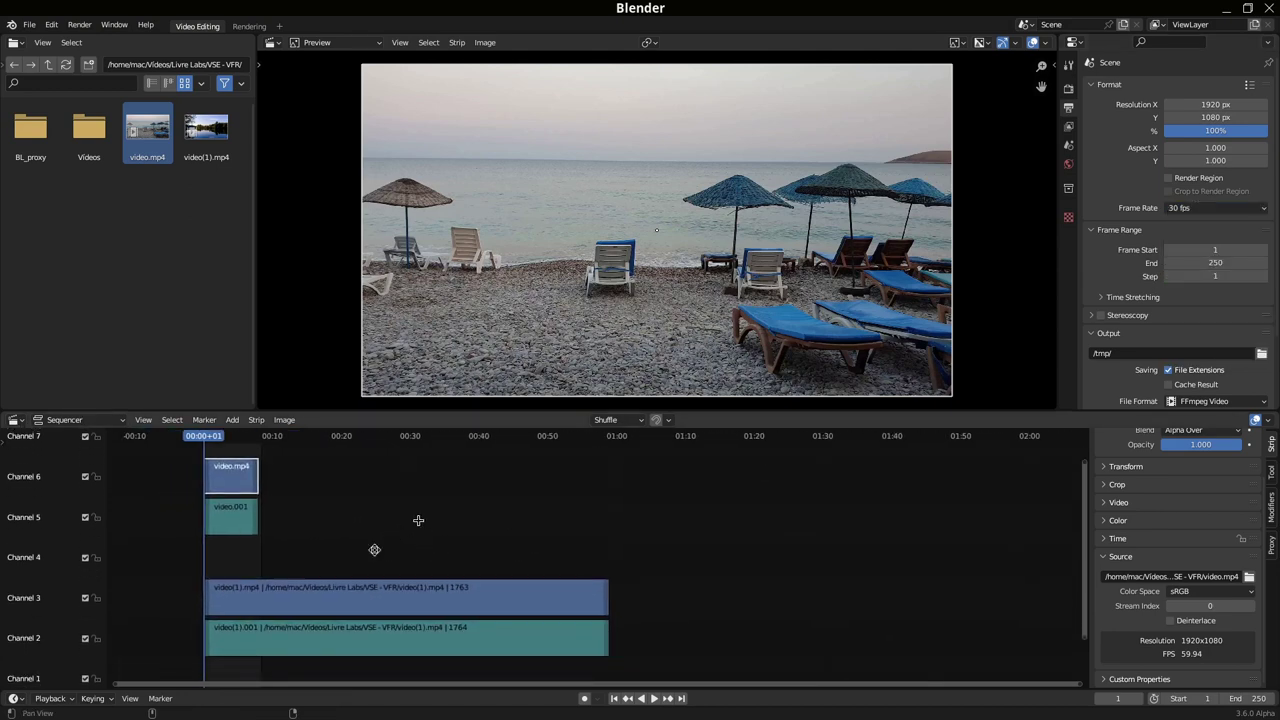